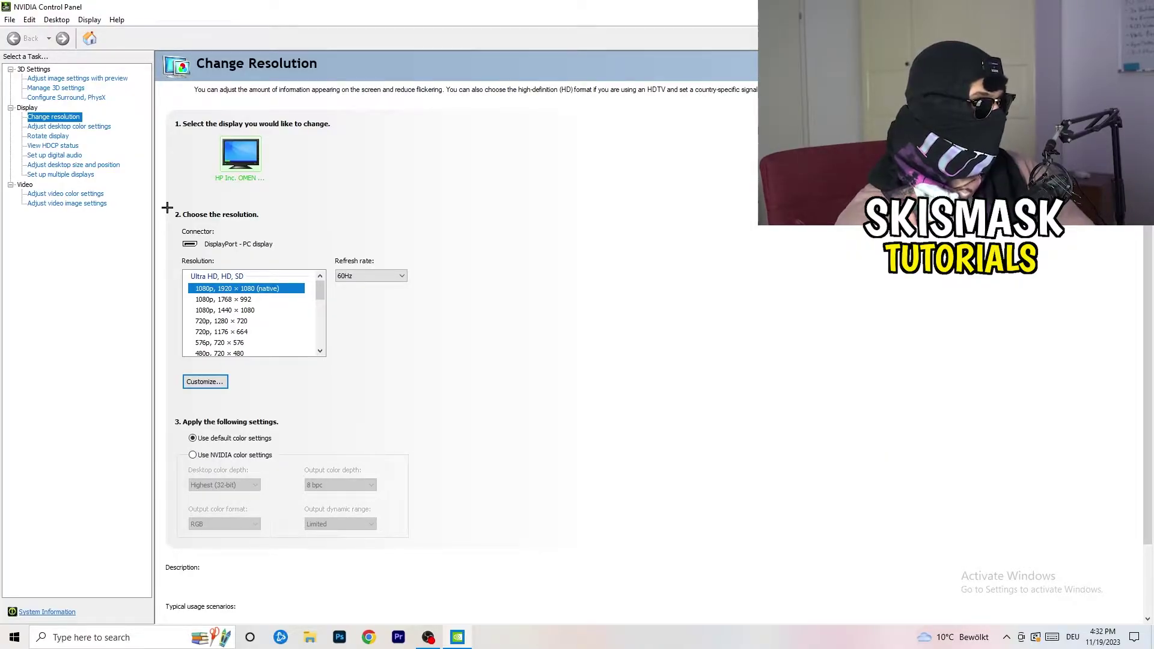
# Start a custom display resolution with 1440 horizontal pixels and 1040 vertical lines
pyautogui.click(218, 382)
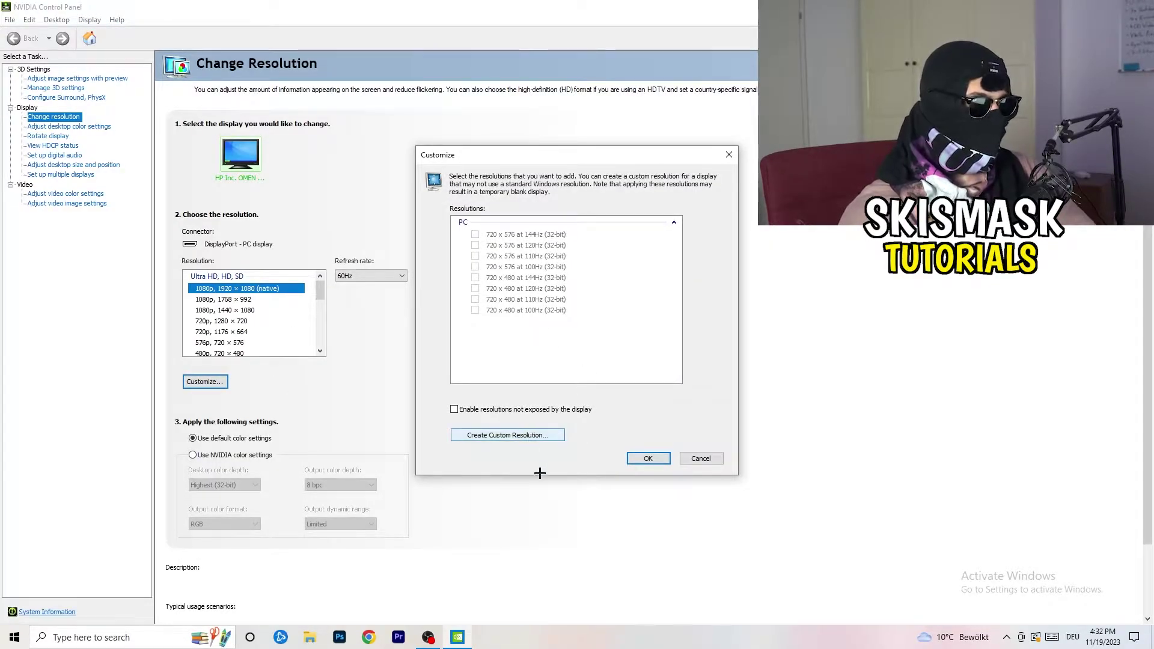
pyautogui.click(527, 437)
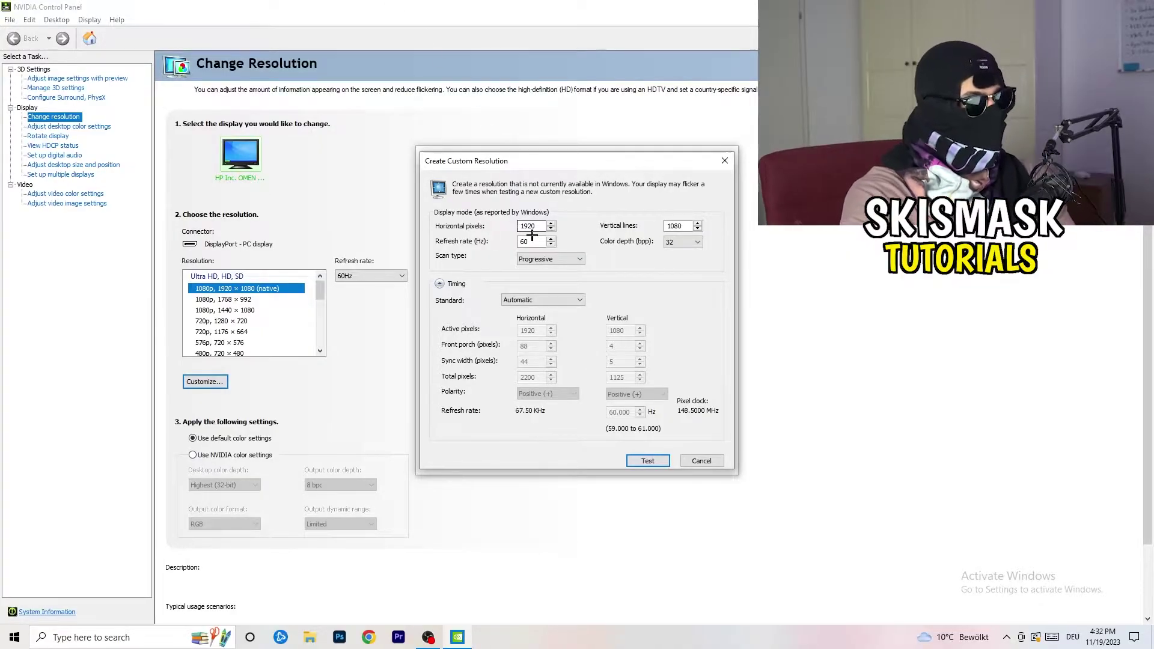
pyautogui.moveTo(538, 226); pyautogui.dragTo(502, 223)
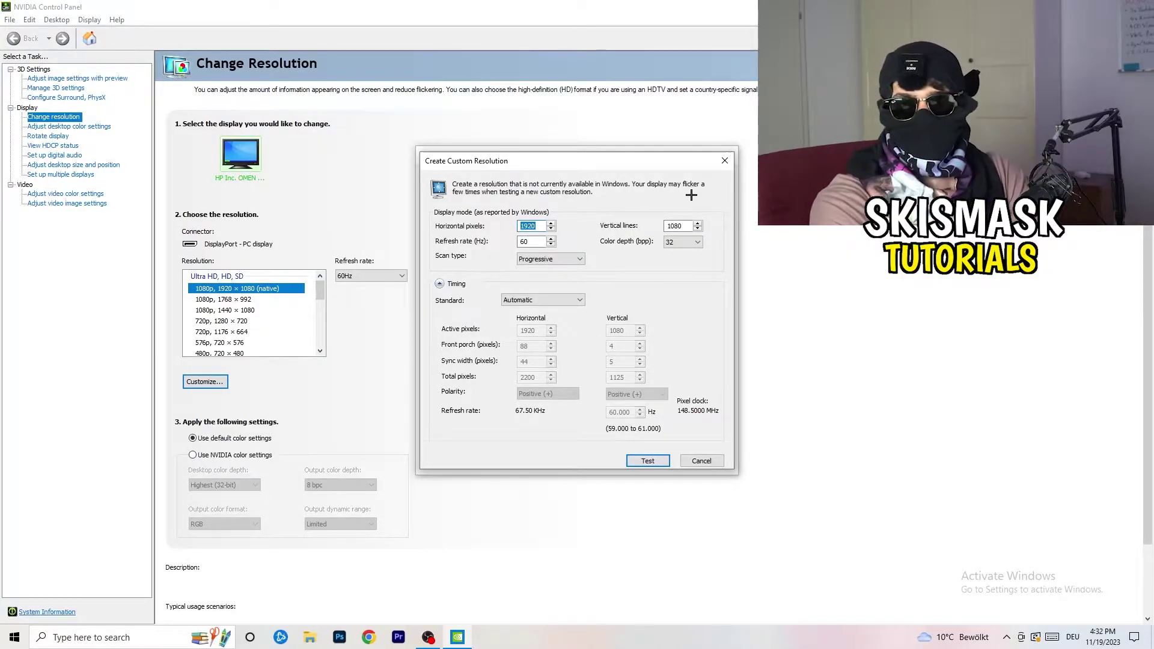
pyautogui.write('11')
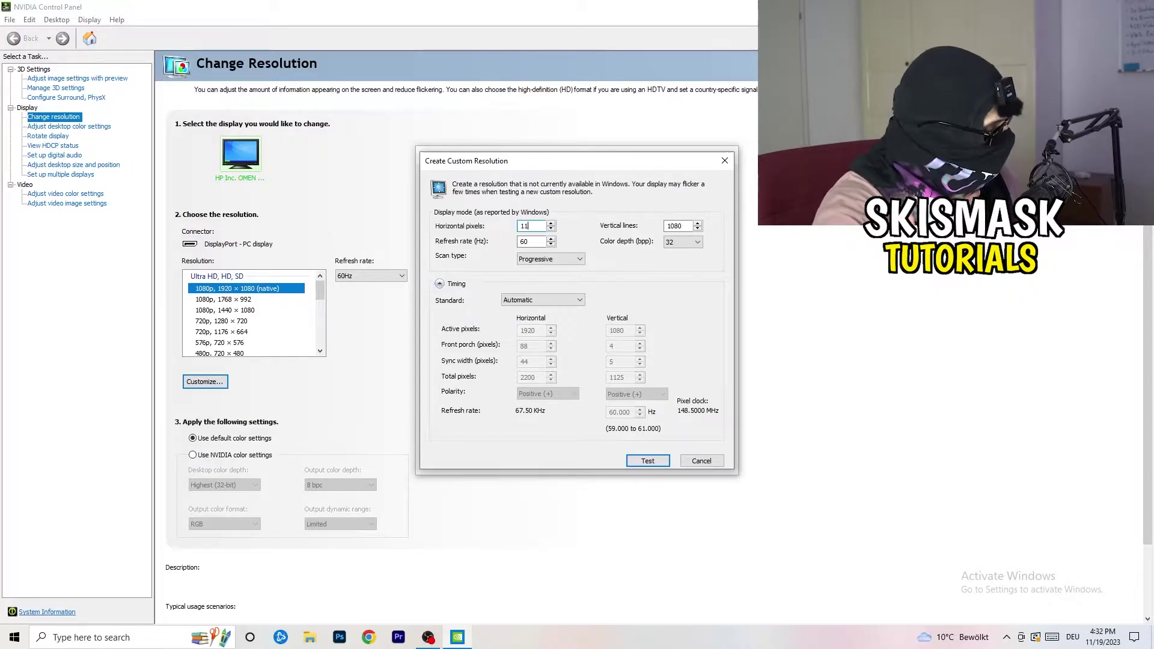
pyautogui.write('40')
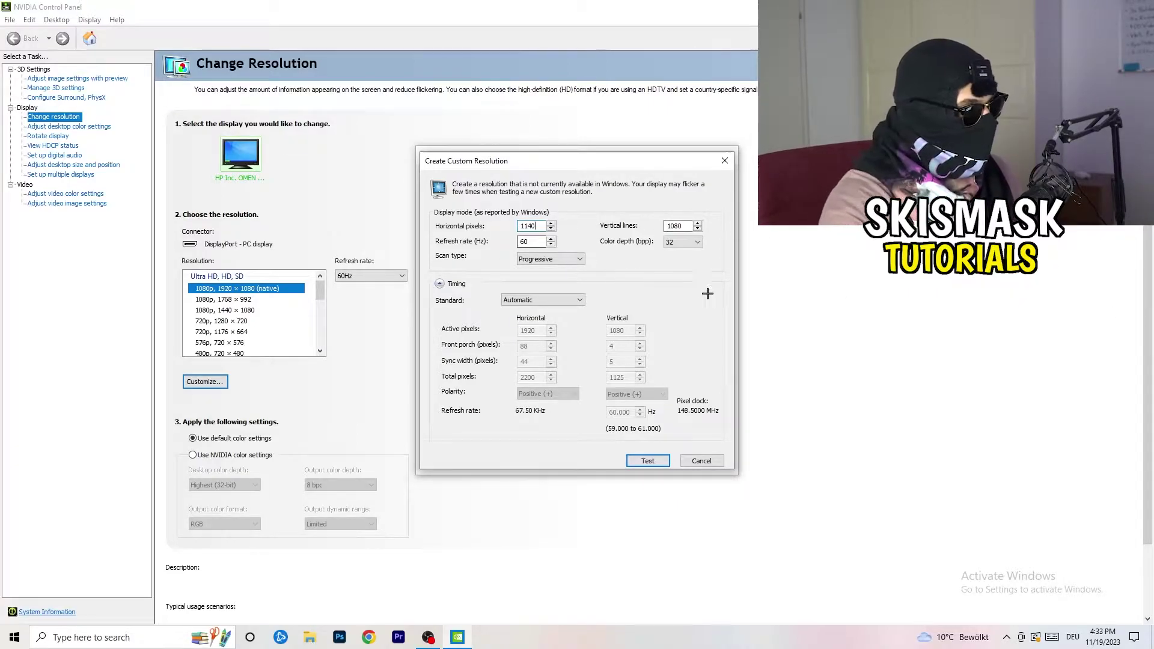
pyautogui.press('BackSpace')
pyautogui.press('BackSpace')
pyautogui.press('BackSpace')
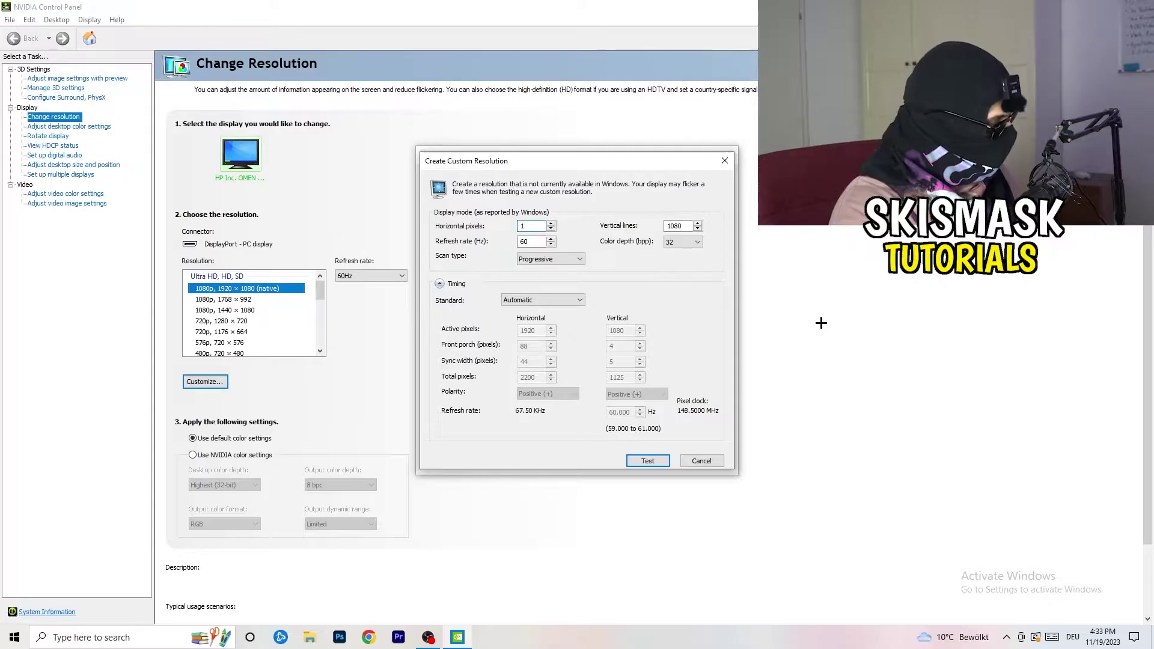
pyautogui.write('440')
pyautogui.doubleClick(677, 226)
pyautogui.write('10')
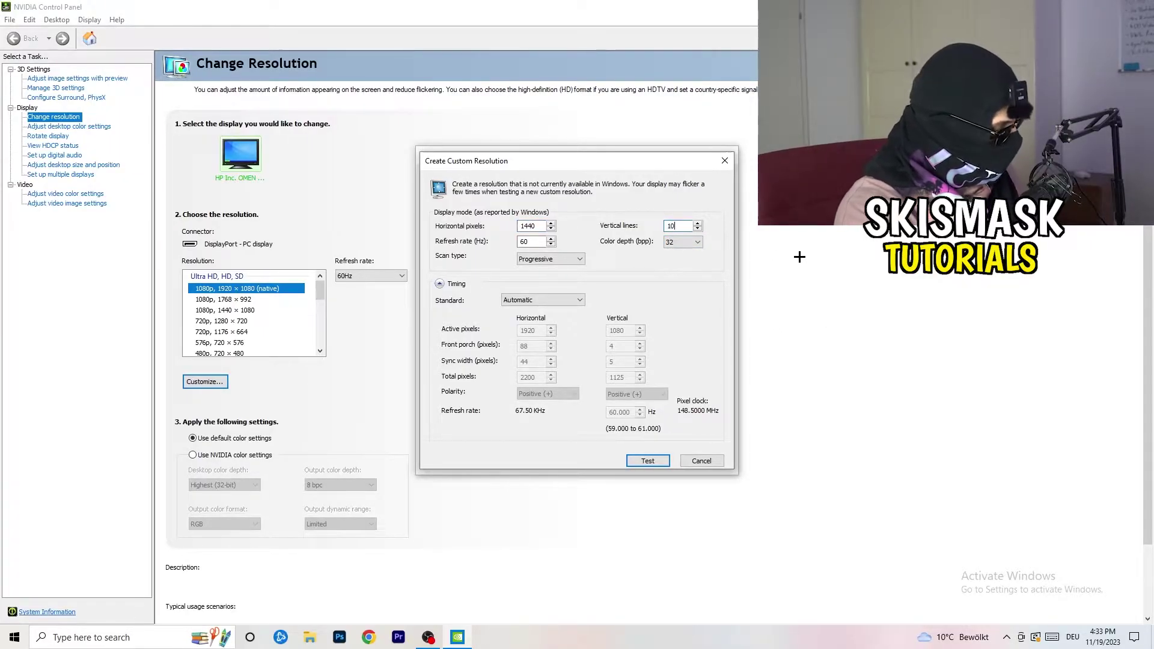
pyautogui.write('40')
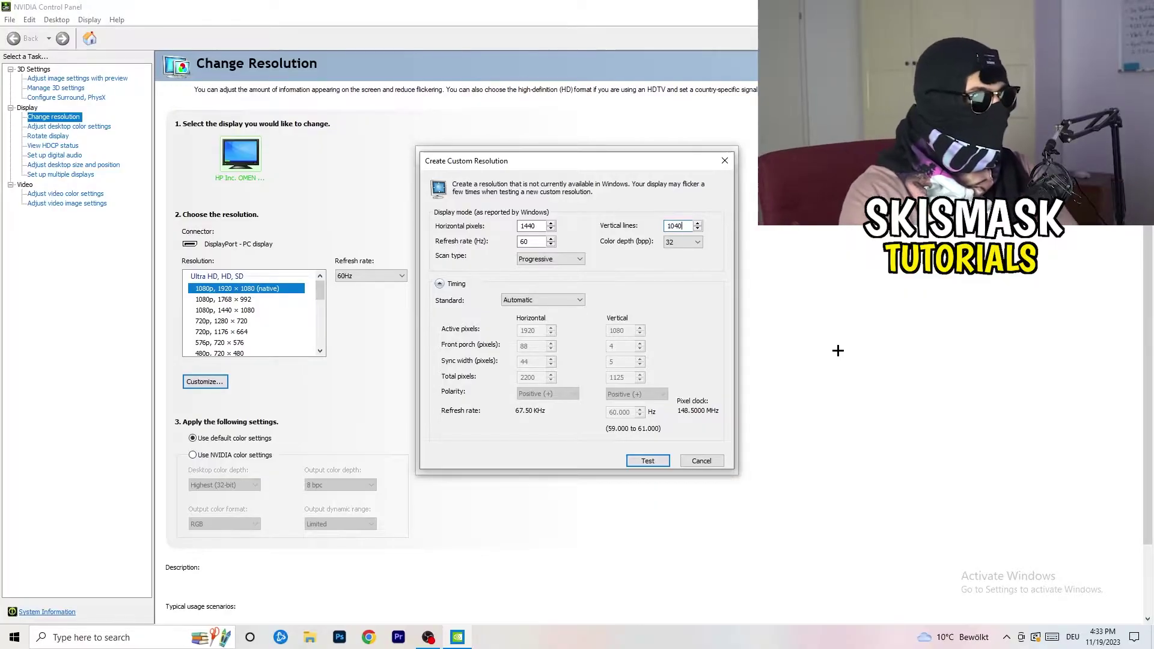
# Keep the scan type progressive and set the custom resolution's timing standard to CVT reduced blank
pyautogui.click(581, 259)
pyautogui.click(581, 259)
pyautogui.click(626, 259)
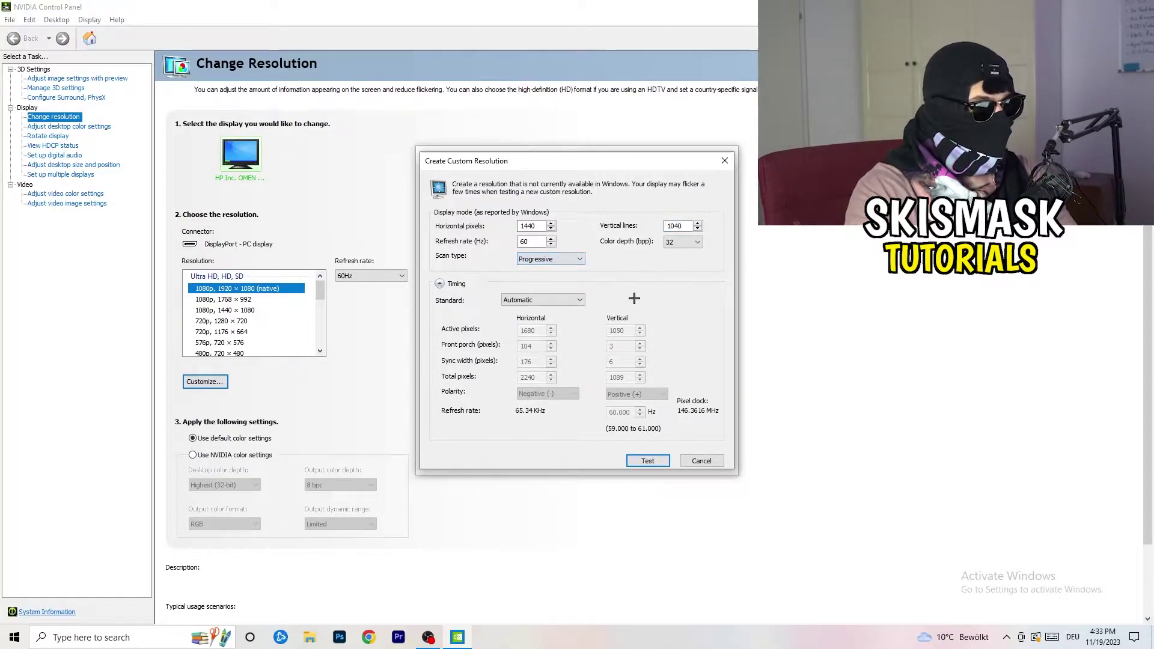
pyautogui.click(557, 300)
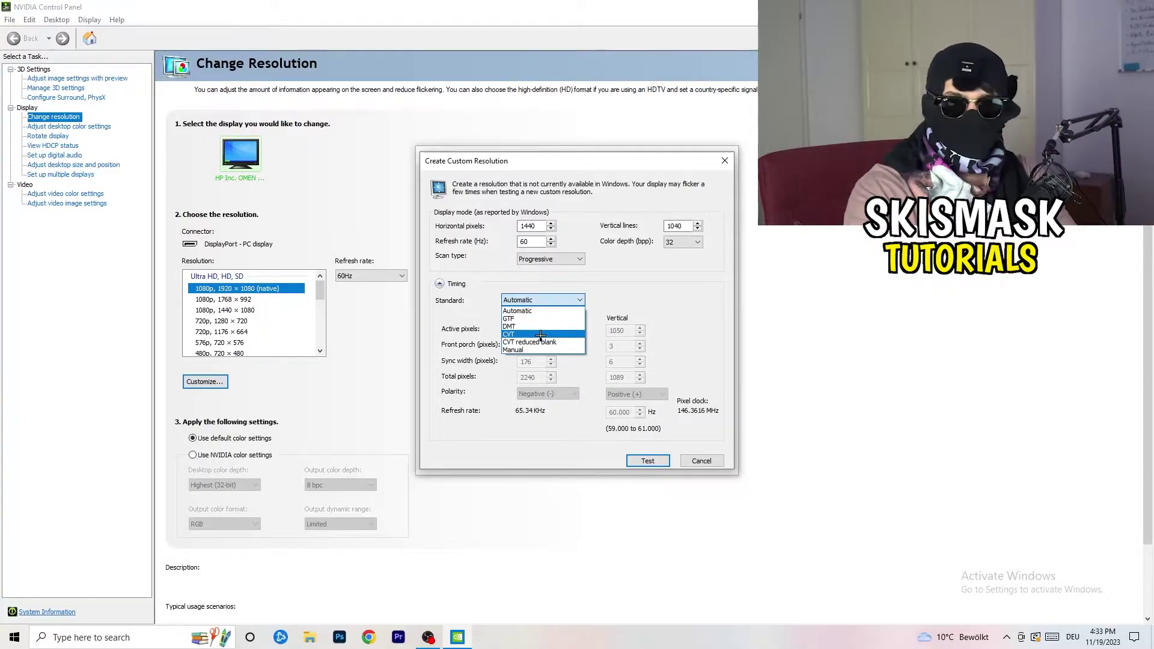
pyautogui.click(625, 312)
pyautogui.click(537, 302)
pyautogui.click(659, 319)
pyautogui.click(539, 302)
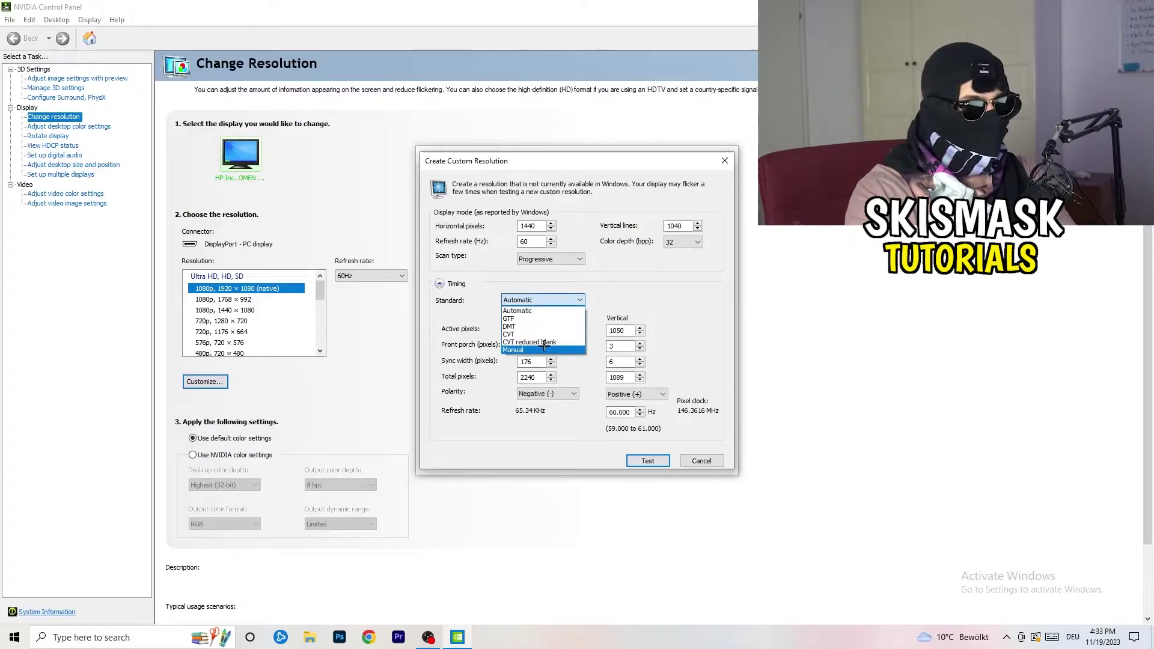
pyautogui.click(543, 350)
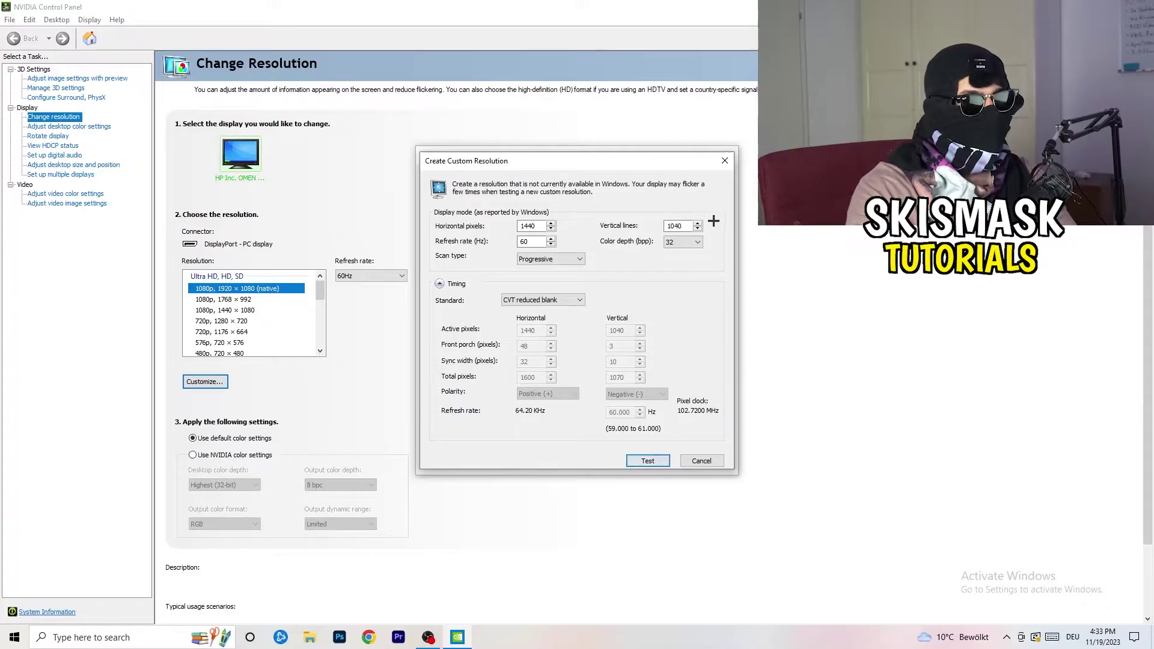
# Discard the custom resolution without testing it and close the NVIDIA Control Panel
pyautogui.click(726, 161)
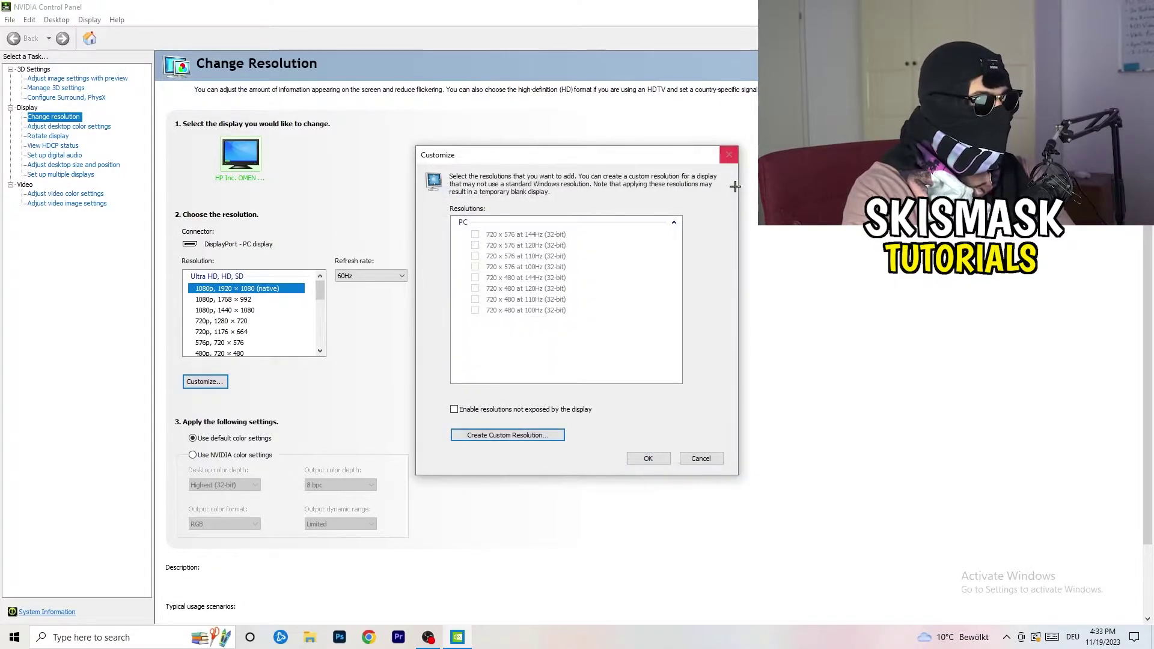
pyautogui.click(732, 157)
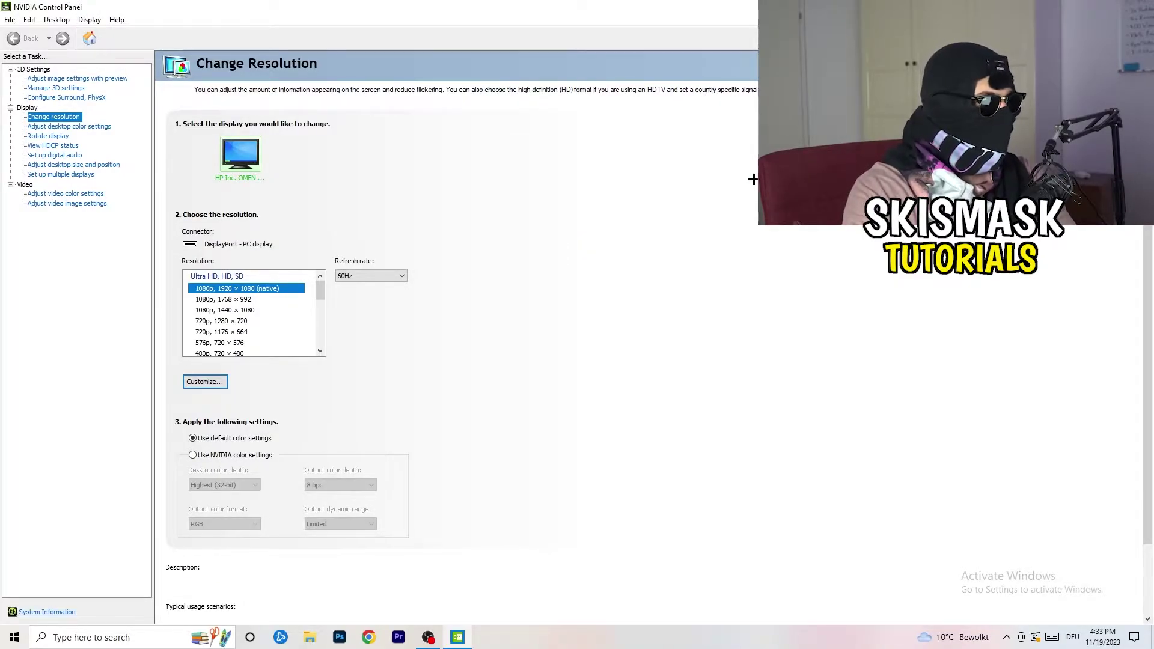
pyautogui.hotkey('alt', 'F4')
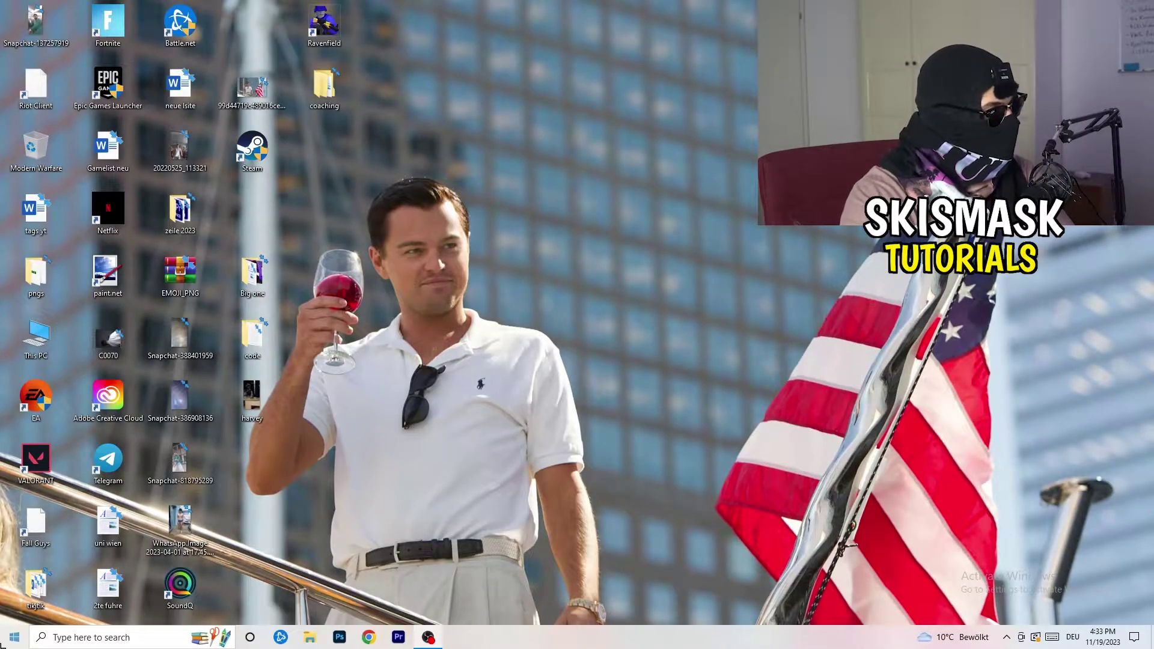
# Open the Windows display settings and examine the scaling options for text, apps and other items
pyautogui.click(14, 637)
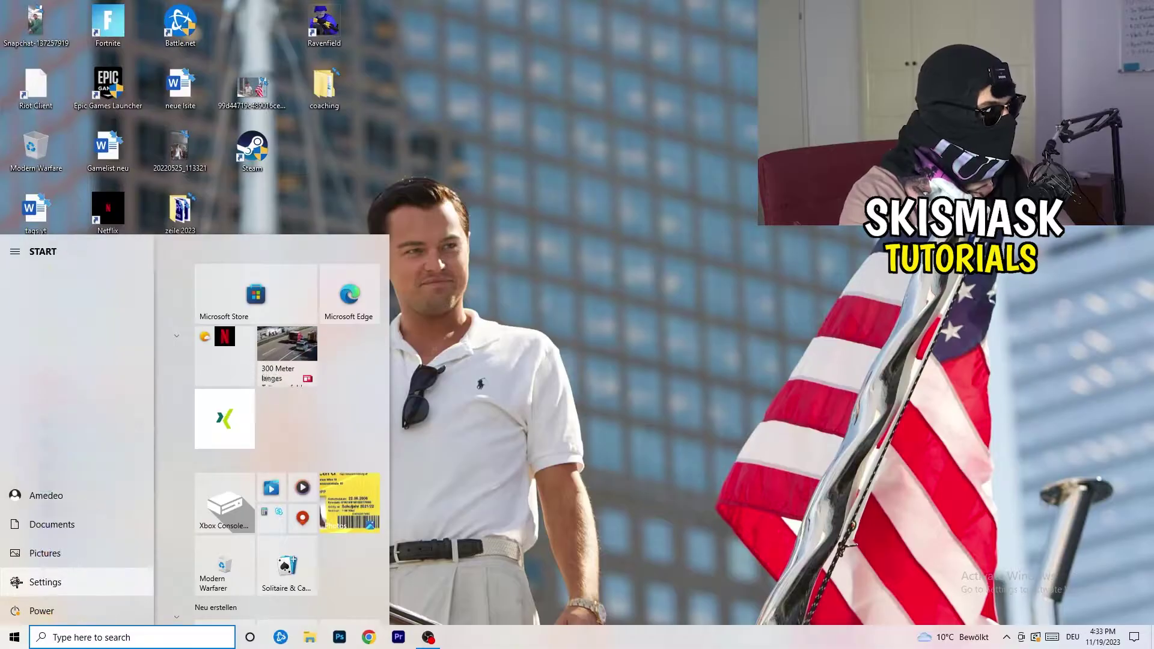
pyautogui.click(45, 582)
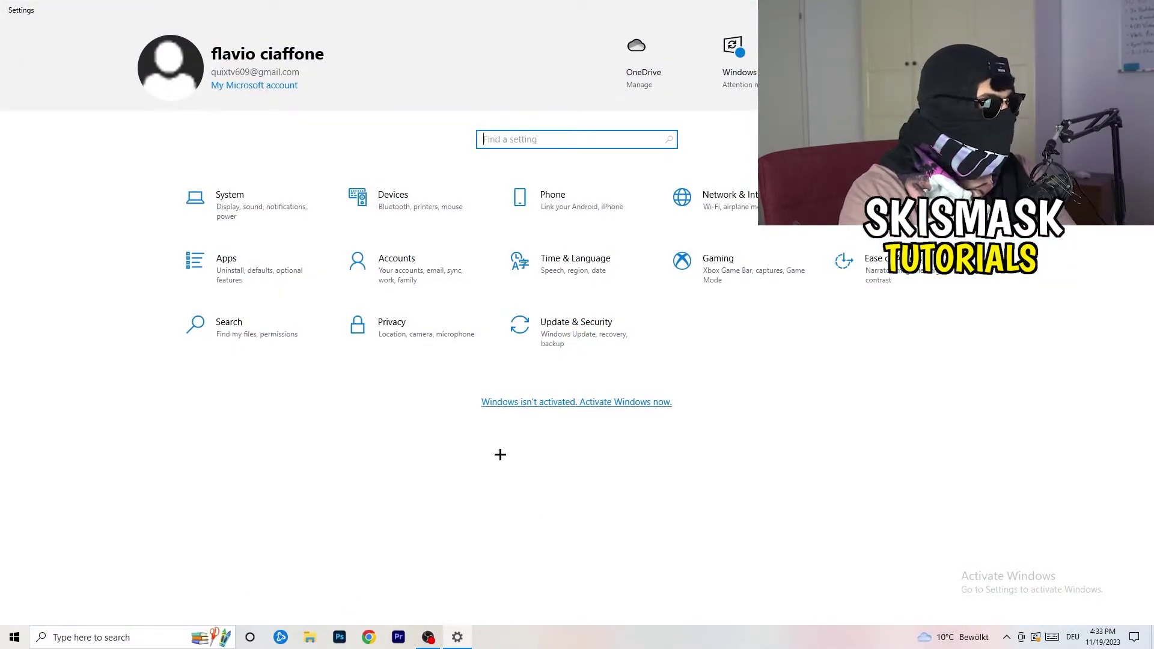
pyautogui.click(251, 221)
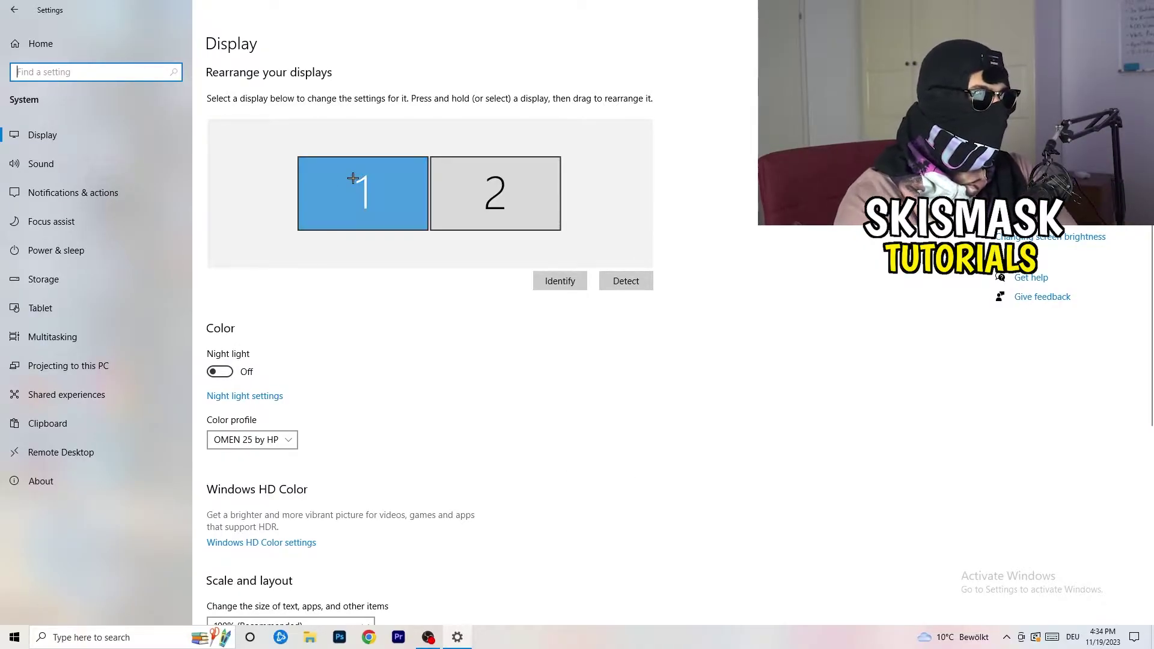
pyautogui.scroll(-5, 384, 299)
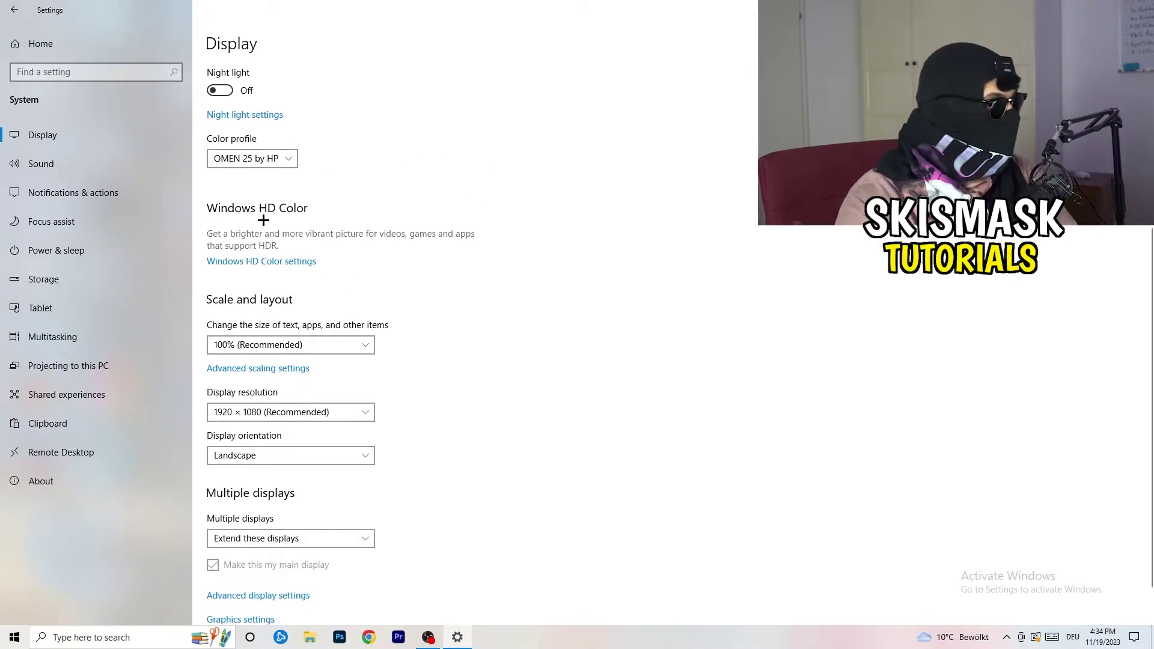
pyautogui.scroll(-2, 260, 220)
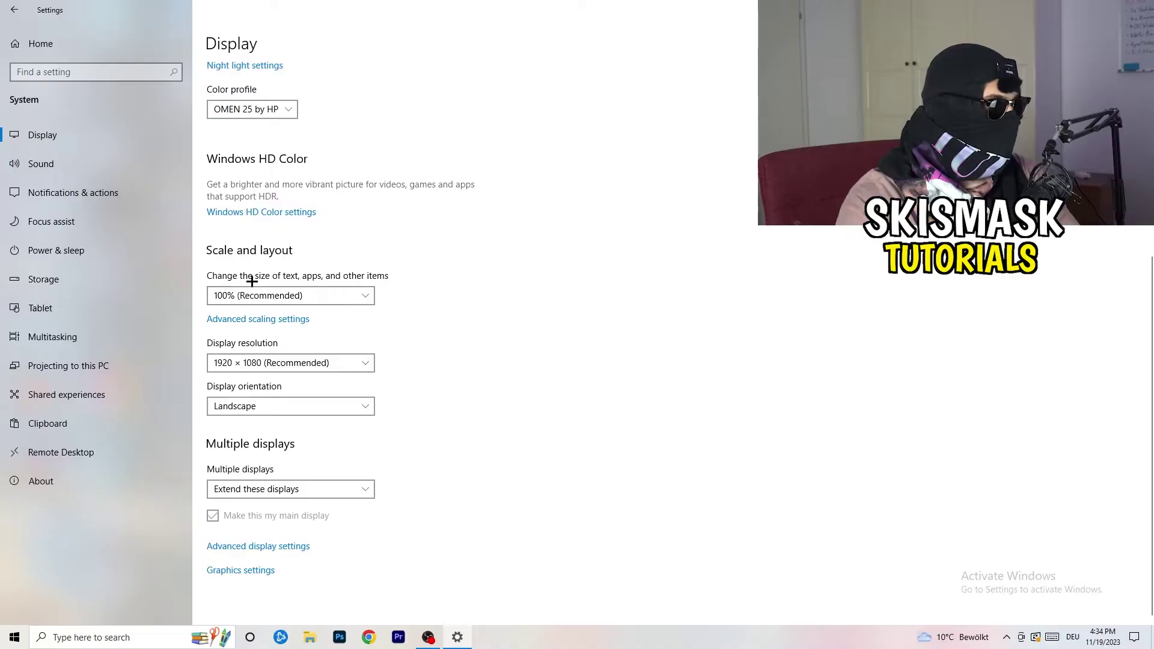
pyautogui.click(364, 292)
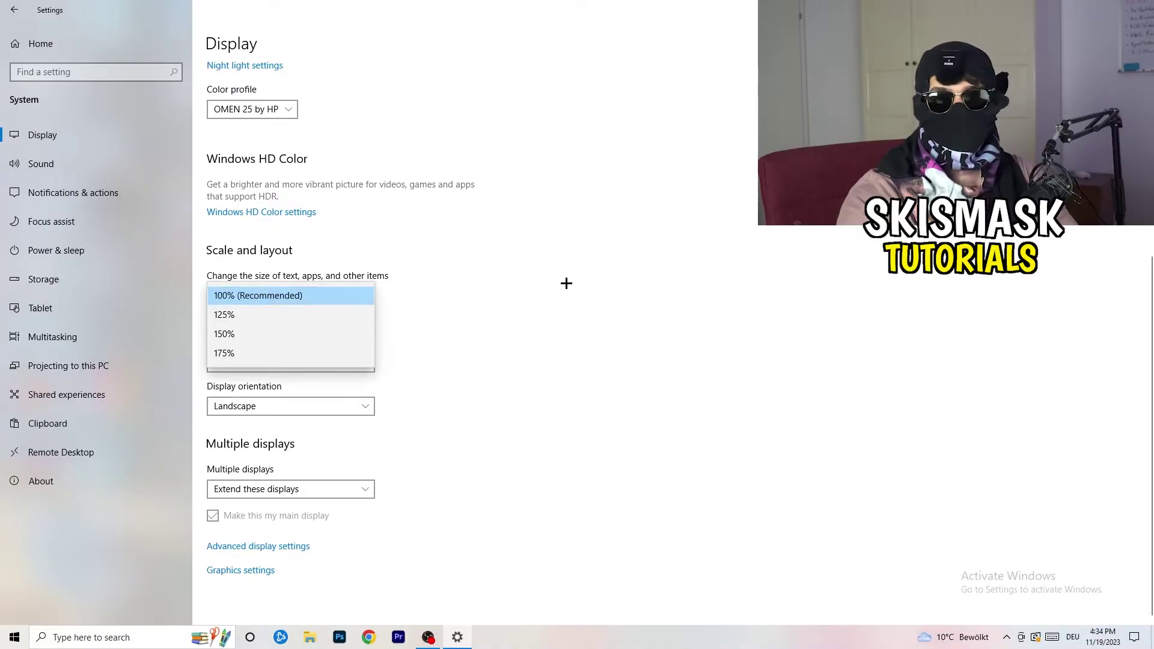
pyautogui.click(552, 283)
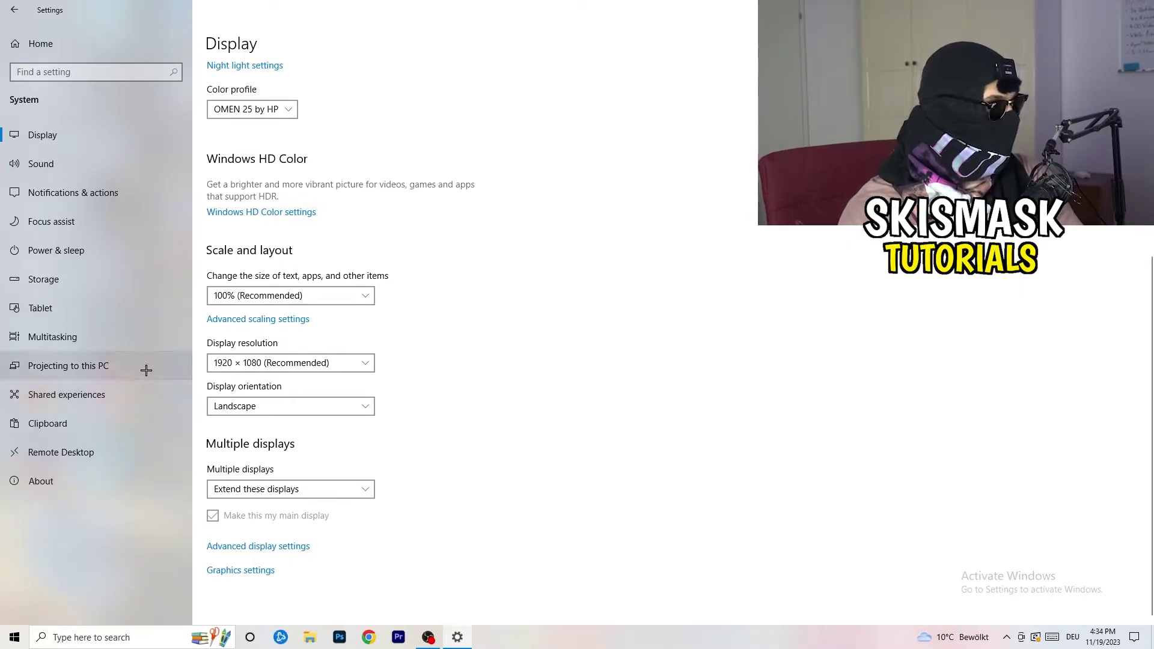
# Check the Xbox Game Bar and Game Mode settings under Gaming, and close Windows Settings
pyautogui.hotkey('alt', 'Left')
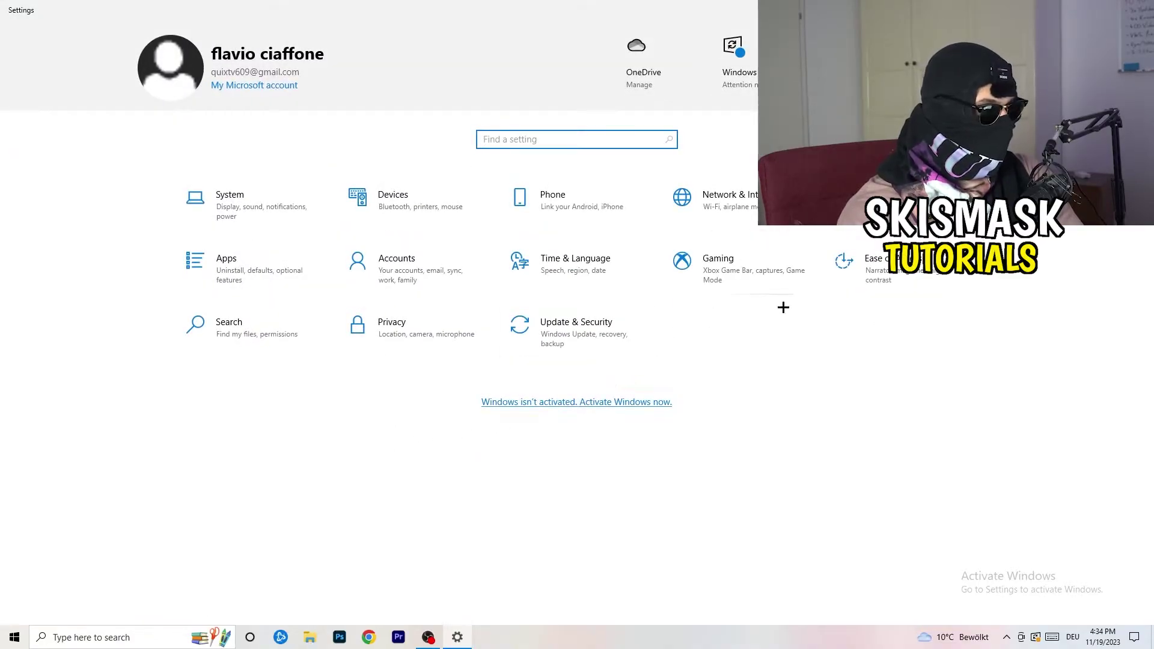
pyautogui.click(738, 268)
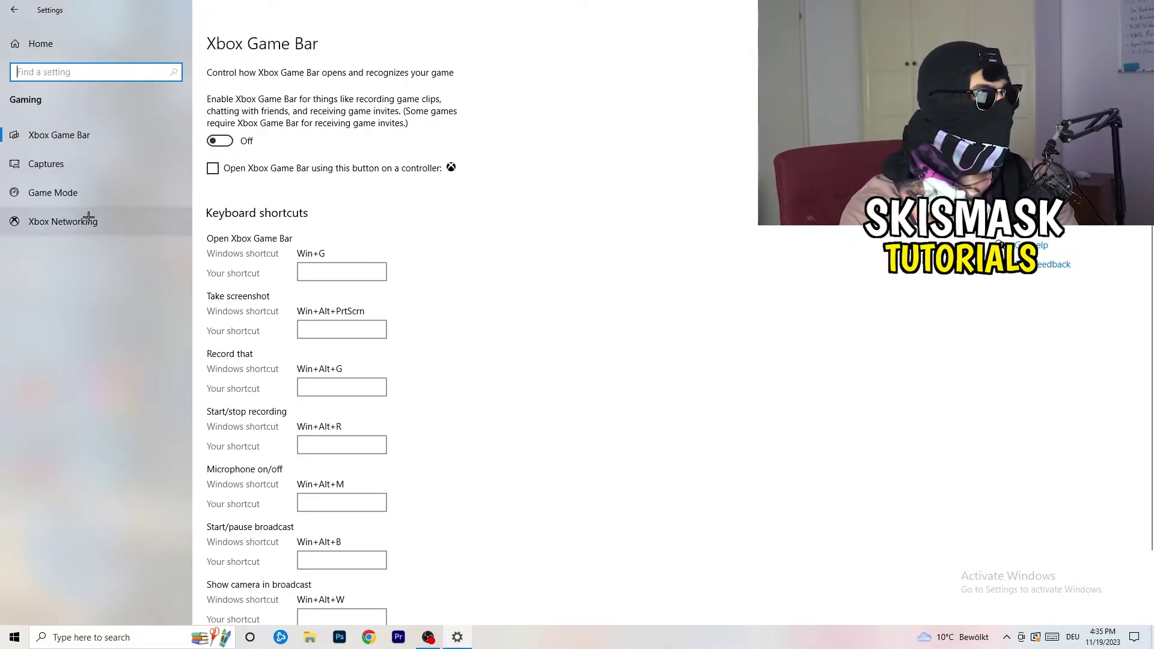
pyautogui.click(81, 188)
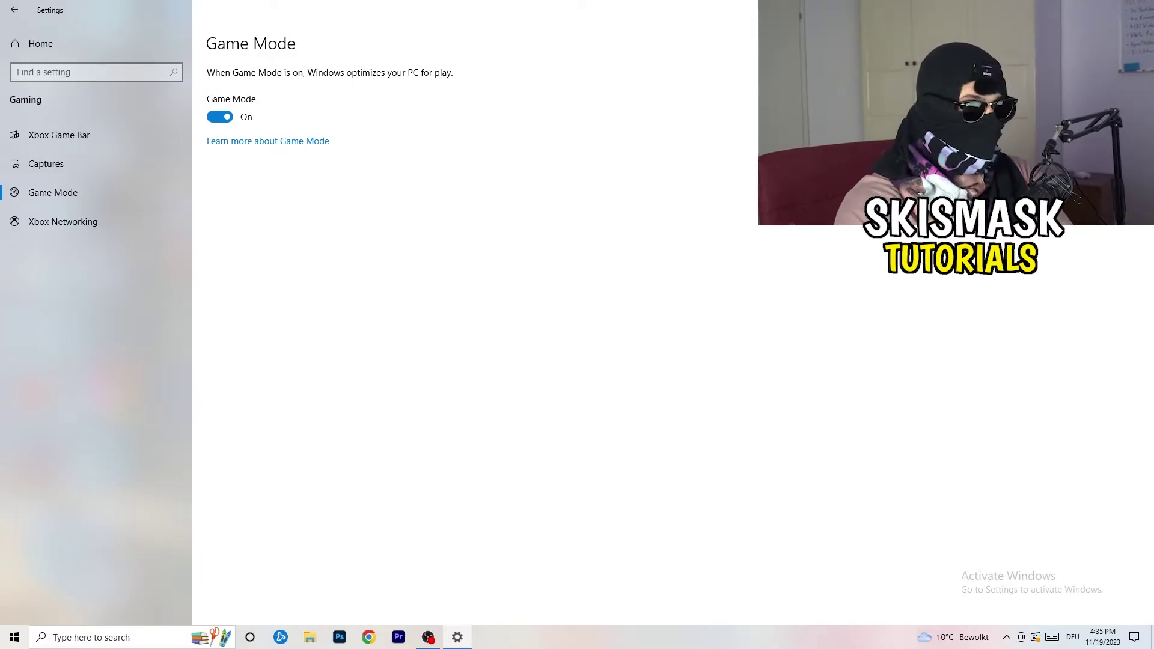
pyautogui.hotkey('alt', 'F4')
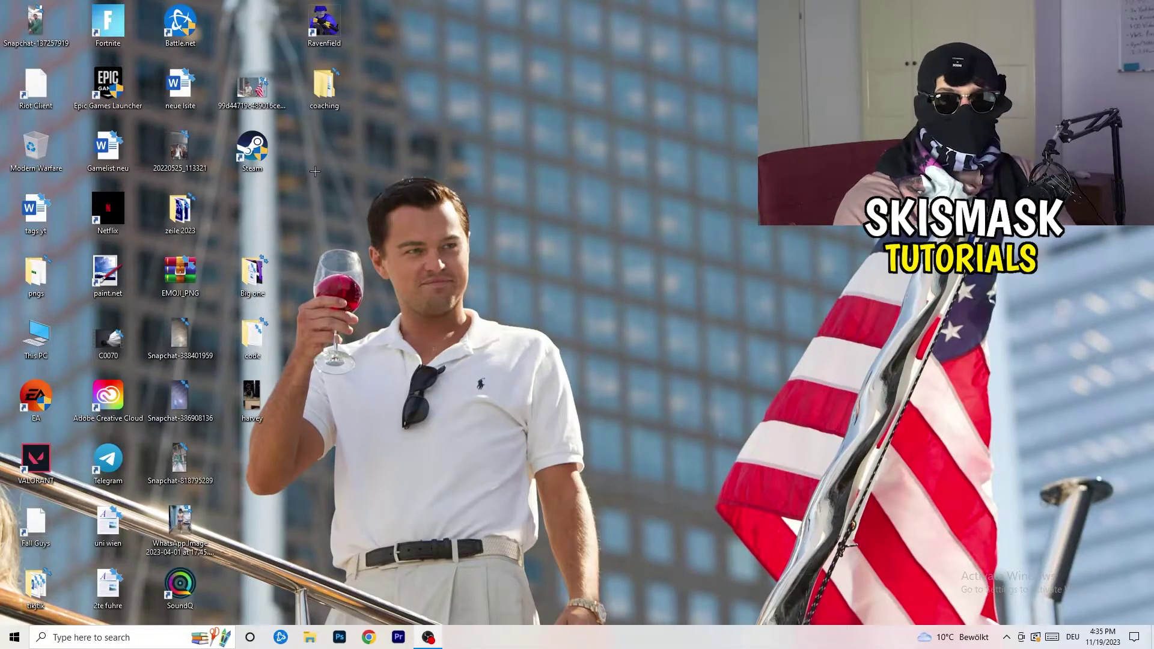
# Move the Steam shortcut to an empty area of the desktop and open its compatibility properties
pyautogui.moveTo(253, 151); pyautogui.dragTo(610, 216)
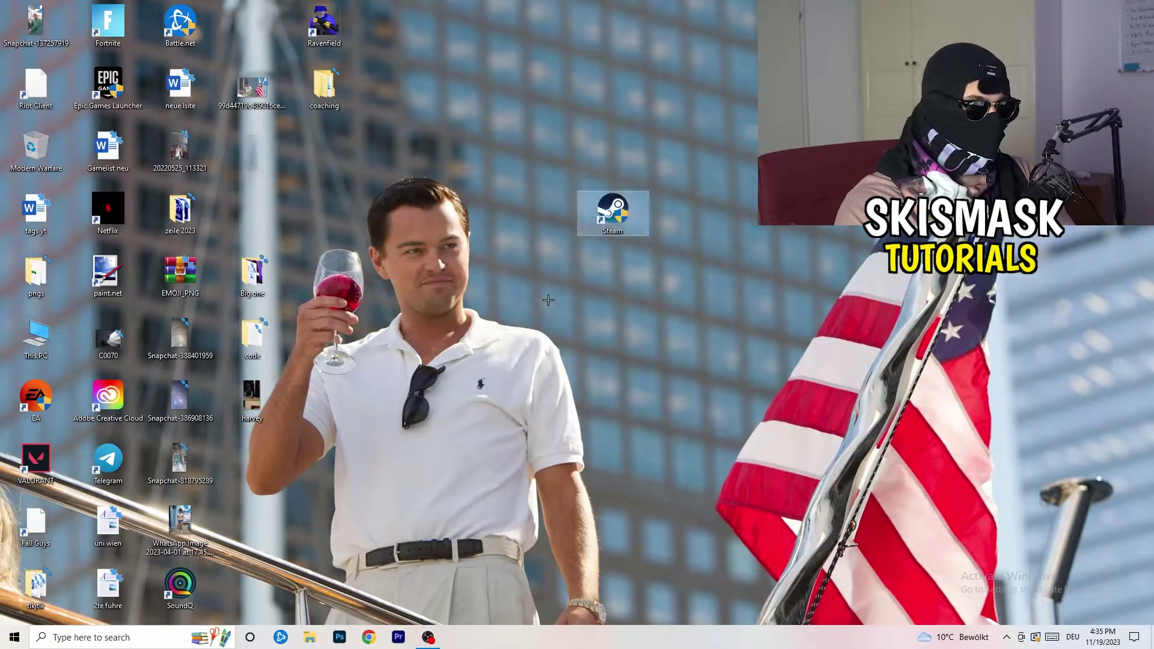
pyautogui.rightClick(612, 207)
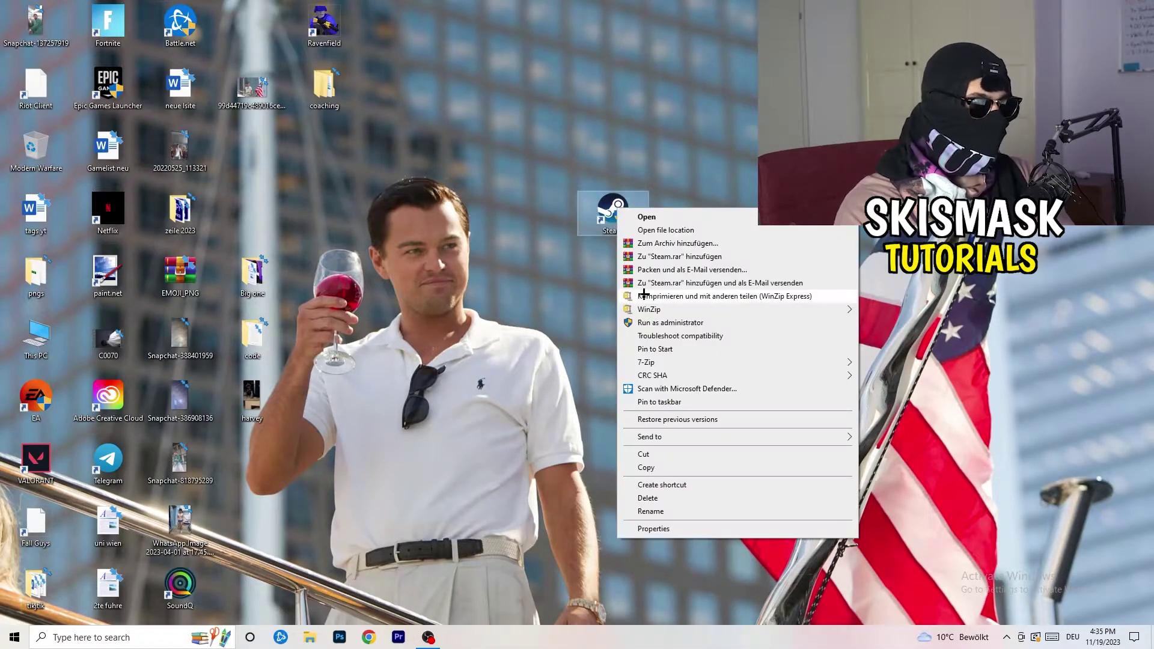
pyautogui.click(695, 529)
pyautogui.moveTo(678, 222); pyautogui.dragTo(496, 119)
pyautogui.click(614, 144)
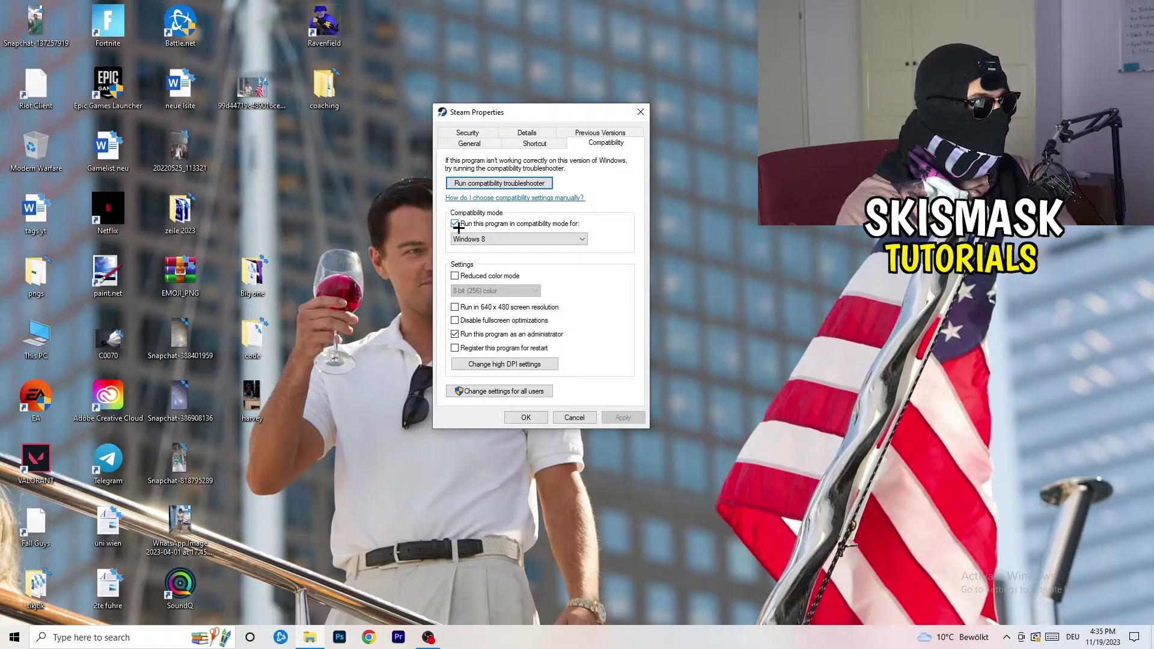
# Examine the Windows versions offered for Steam's compatibility mode, keep Windows 8 and accept the properties
pyautogui.click(544, 239)
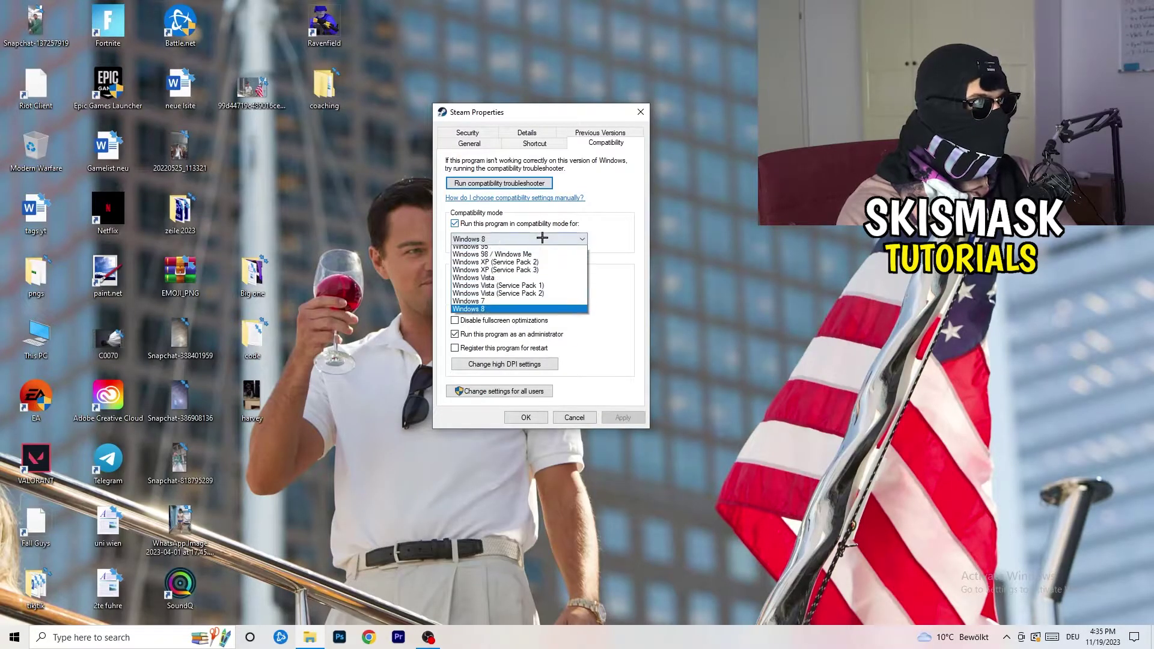
pyautogui.click(641, 230)
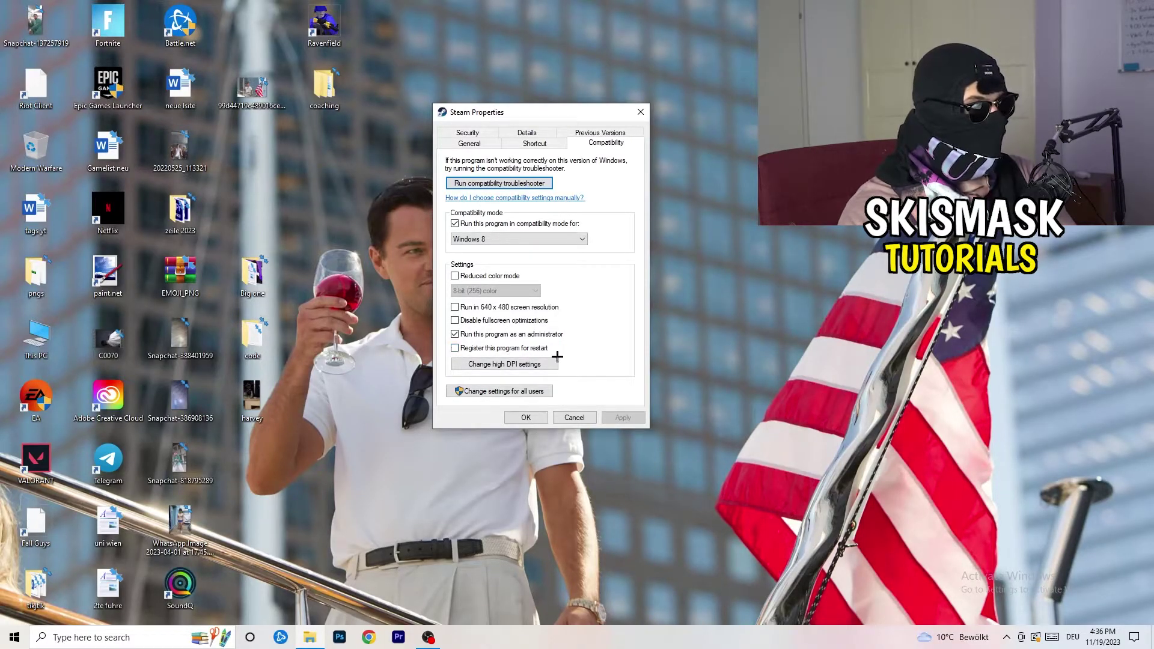
pyautogui.click(526, 417)
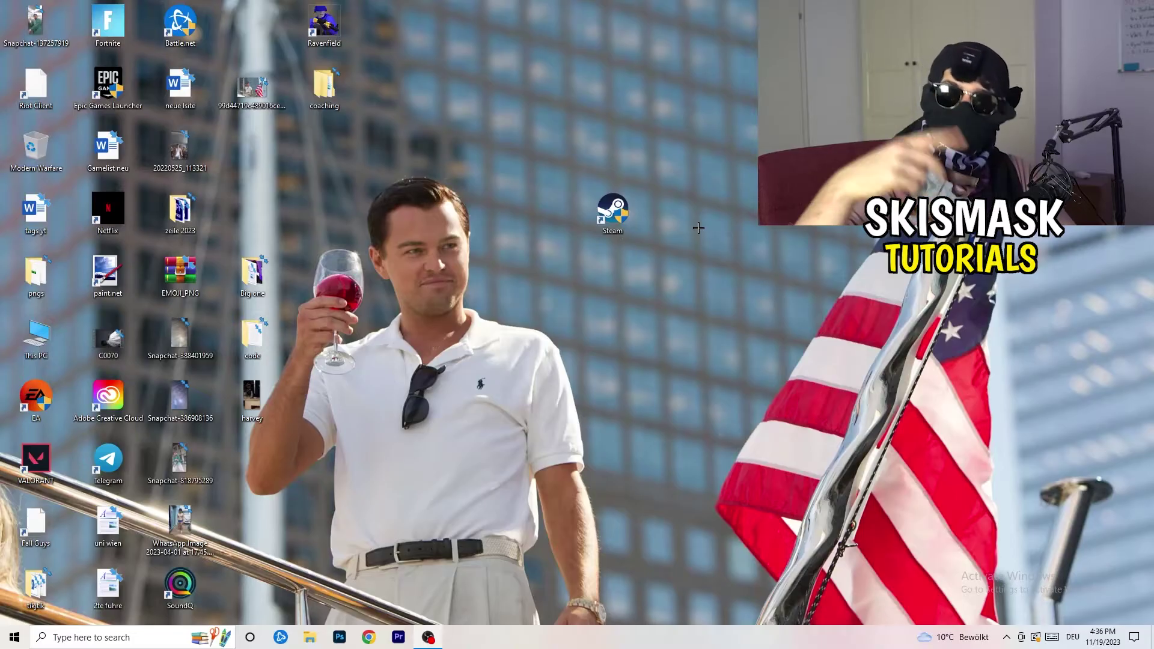
# Reposition the Steam shortcut on the desktop and review its compatibility settings again
pyautogui.moveTo(616, 216); pyautogui.dragTo(544, 216)
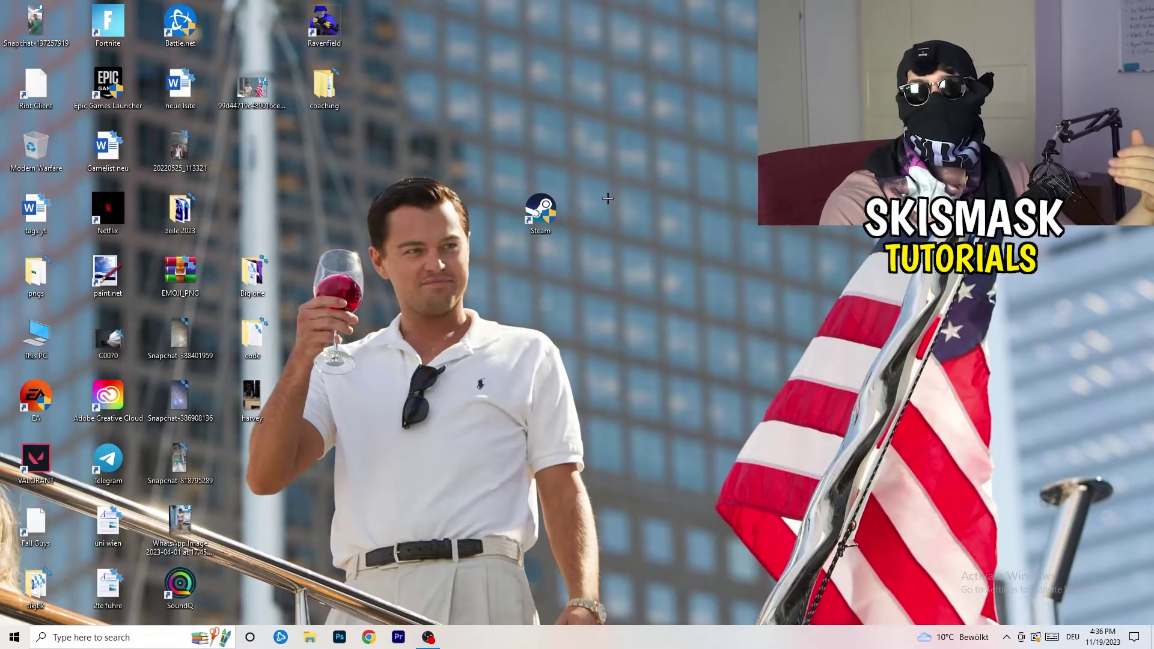
pyautogui.moveTo(553, 213); pyautogui.dragTo(417, 204)
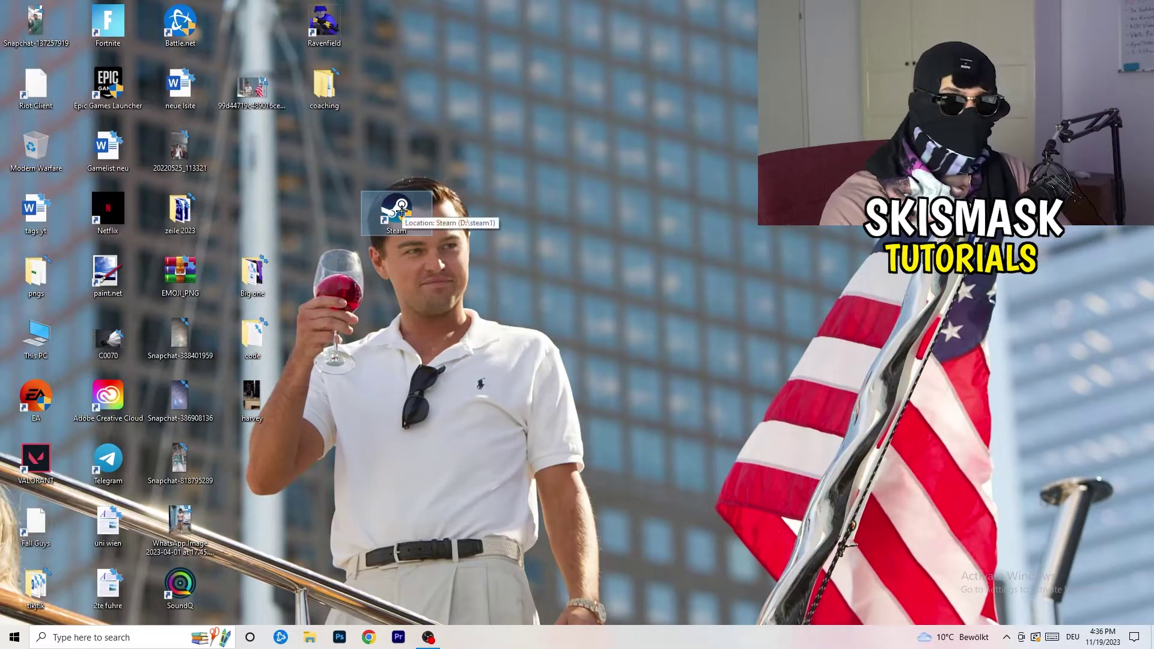
pyautogui.rightClick(398, 207)
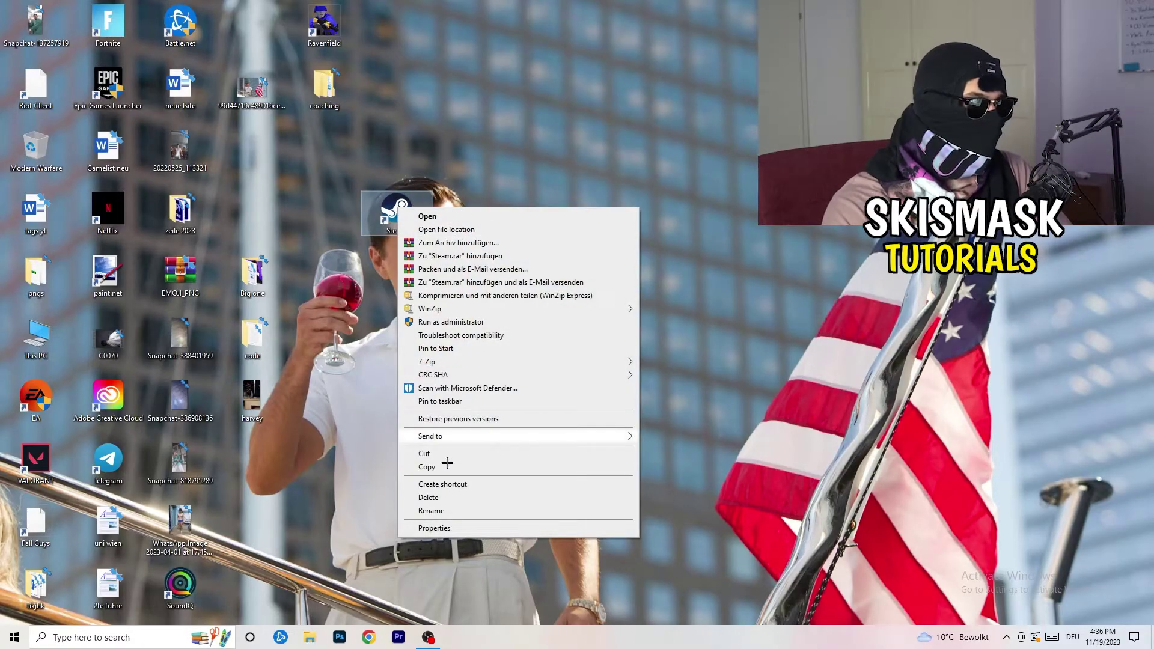
pyautogui.click(433, 527)
pyautogui.click(576, 247)
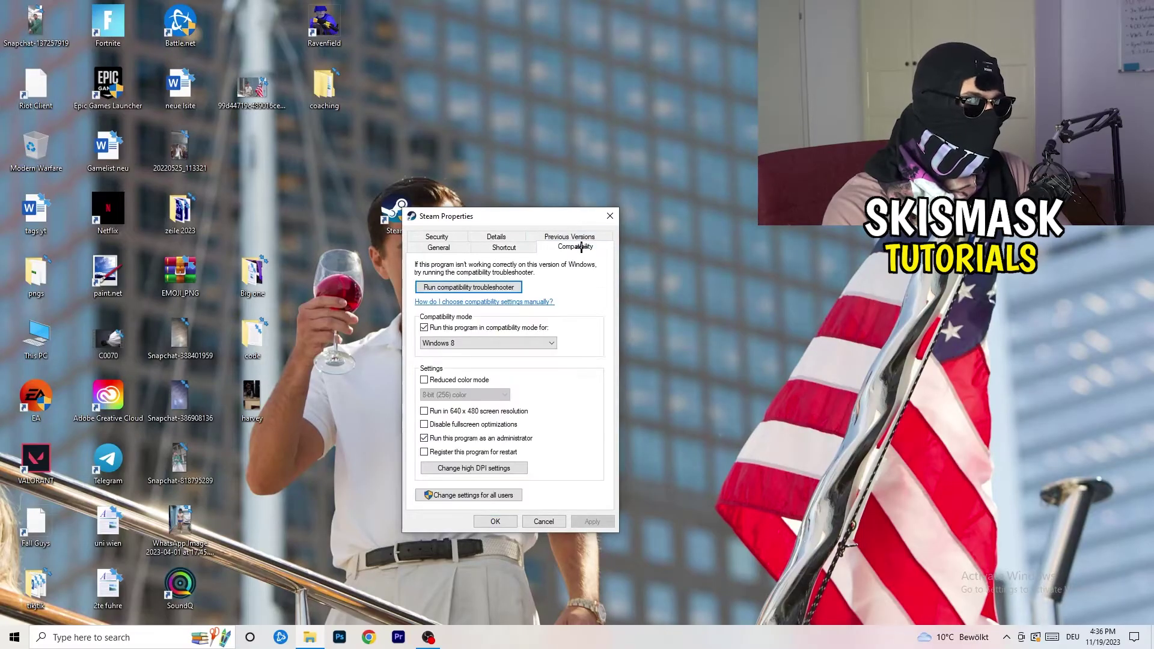
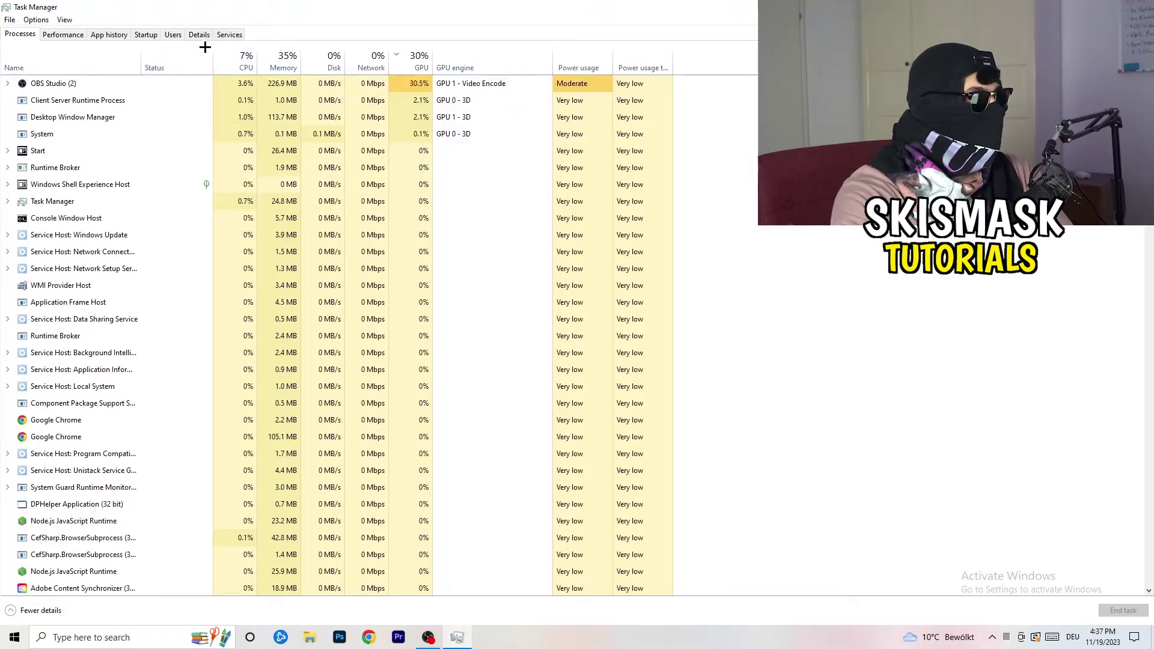
# In Task Manager's process details, examine the priority levels offered for a Creative Cloud UI process, and close Task Manager
pyautogui.click(200, 34)
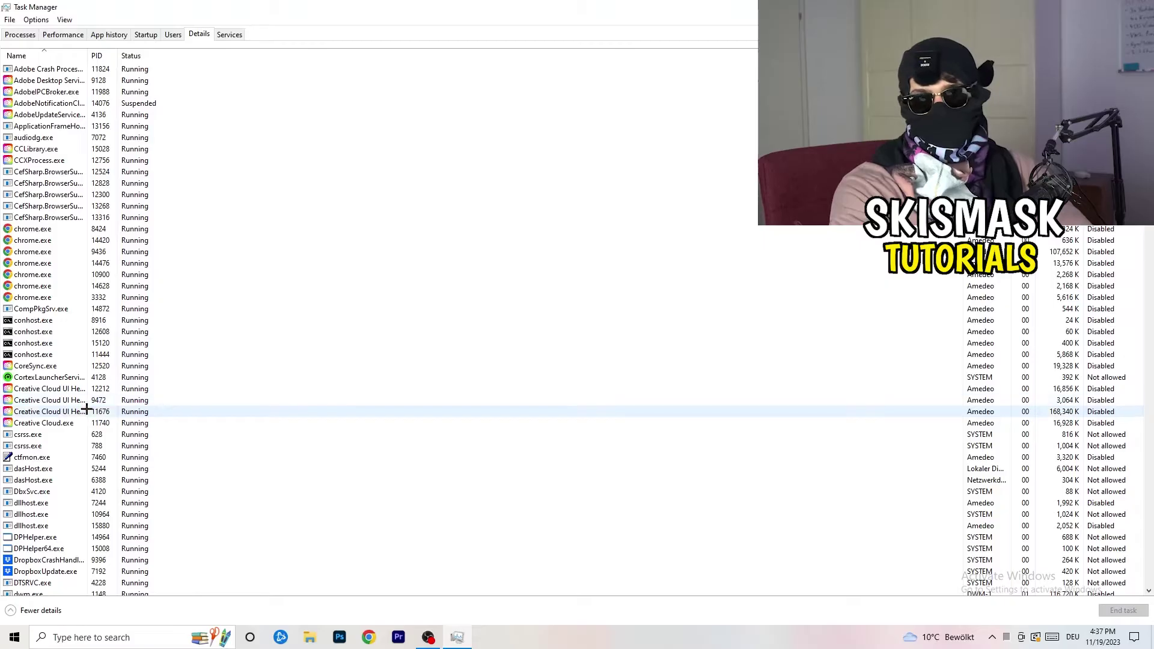
pyautogui.rightClick(34, 400)
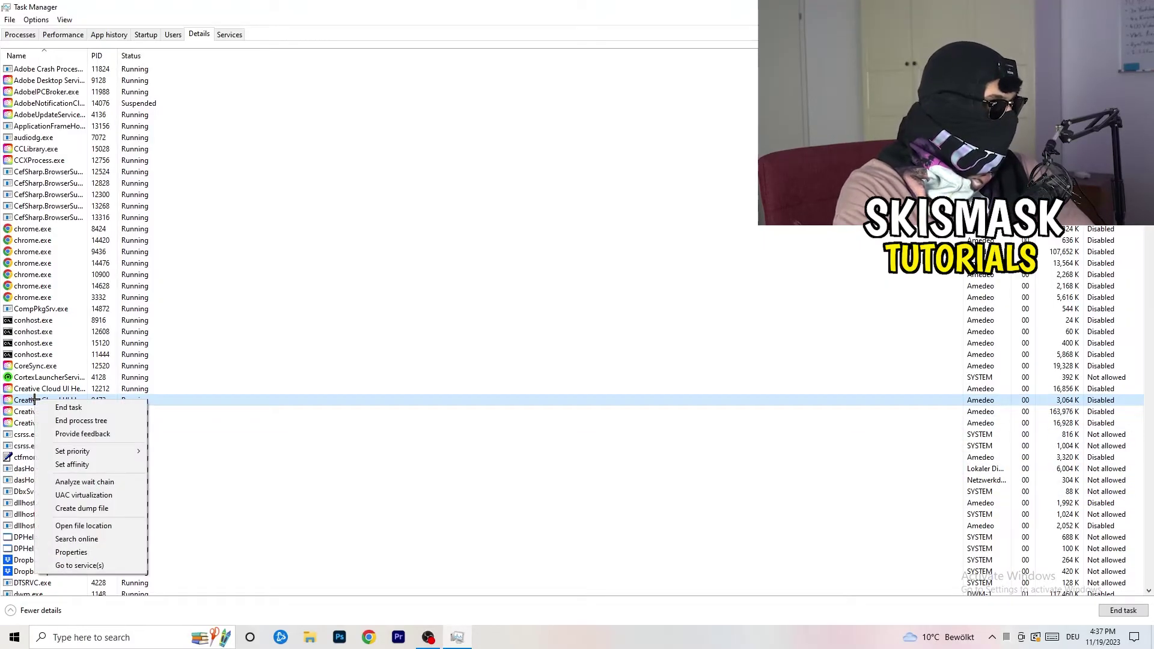
pyautogui.moveTo(73, 454)
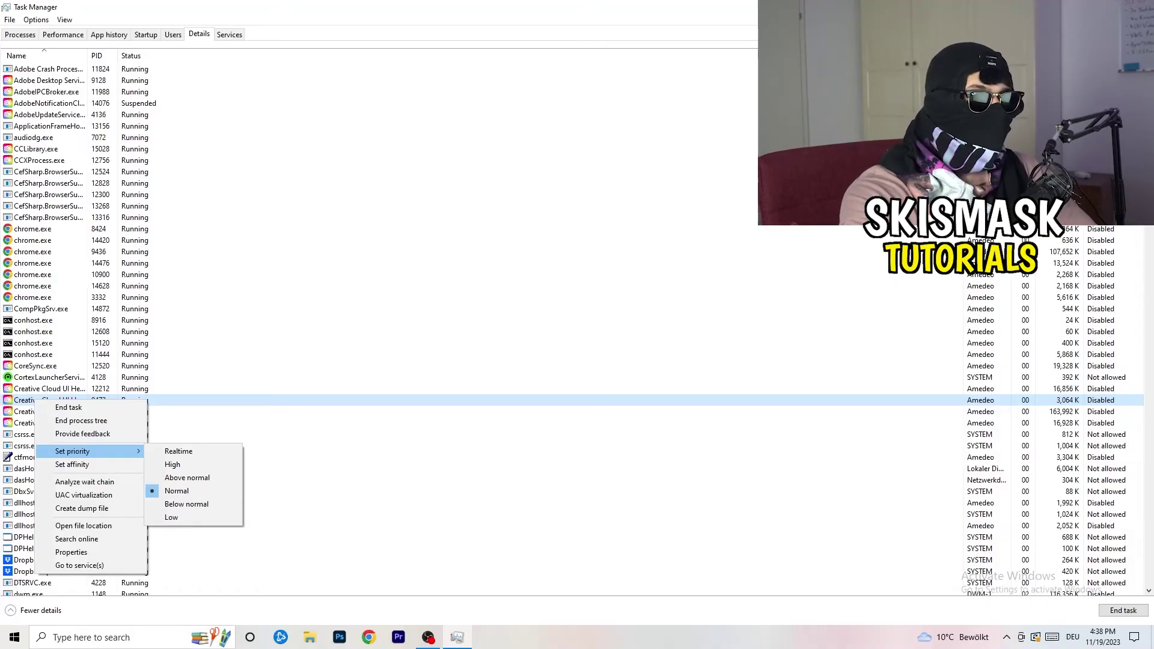
pyautogui.hotkey('alt', 'F4')
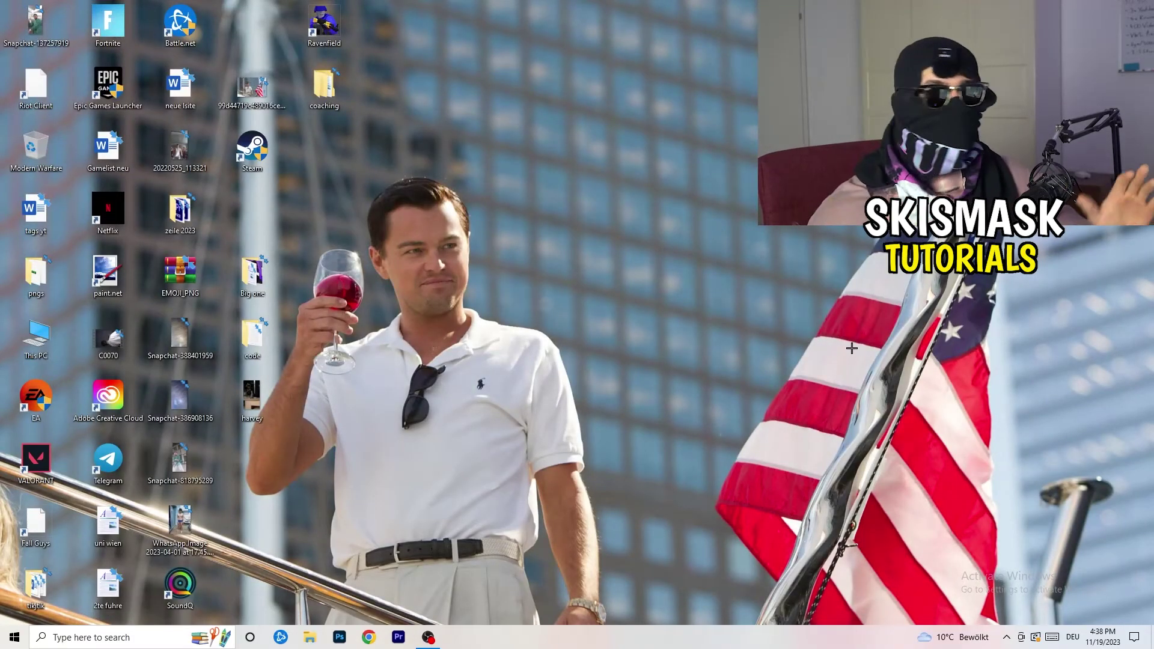